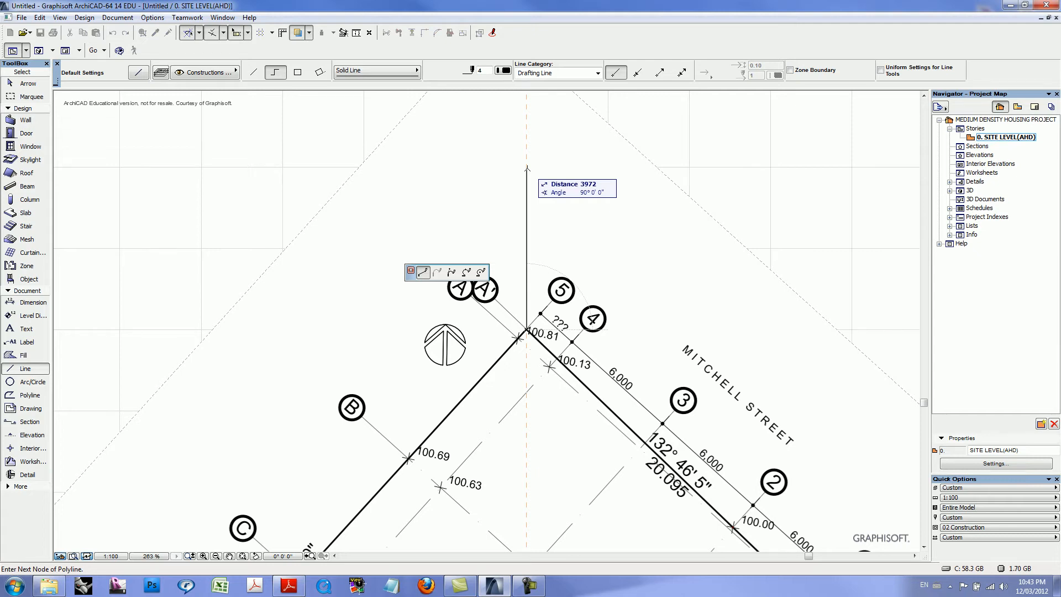
# Draw the first boundary segment from the corner at gridline 5 along Mitchell Street, at bearing 132° 46' 5" and 20095 long.
pyautogui.press('Tab')
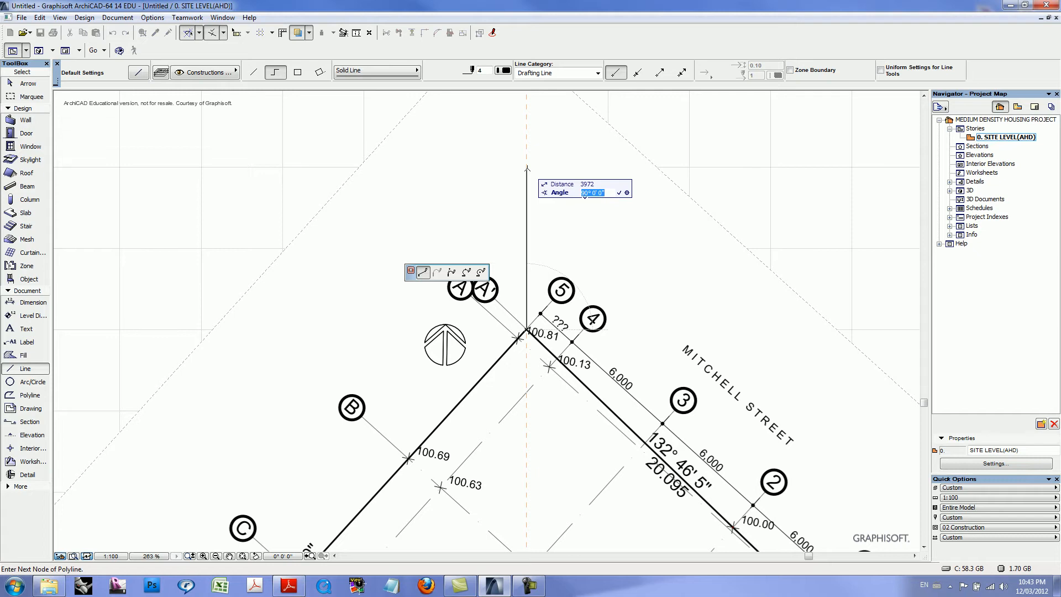
pyautogui.write("132° 46' 5")
pyautogui.press('Return')
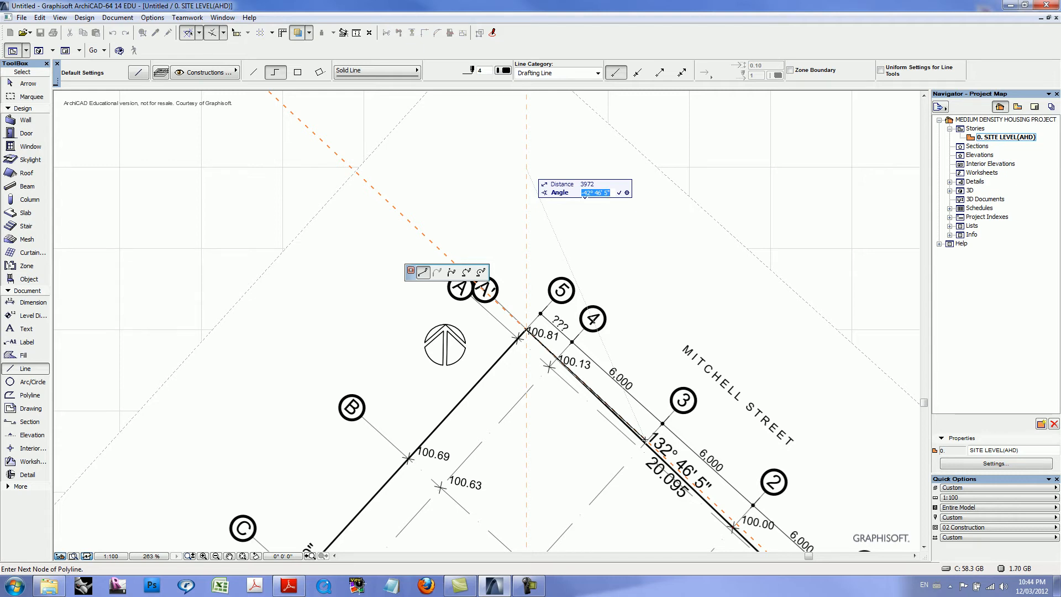
pyautogui.write('0')
pyautogui.press('Tab')
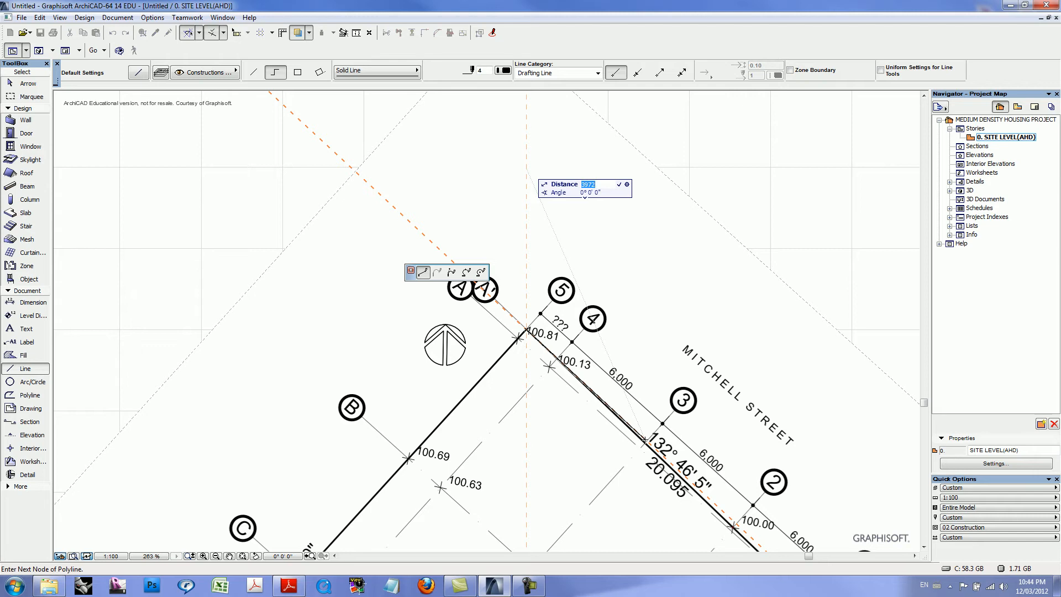
pyautogui.write('20095')
pyautogui.press('Return')
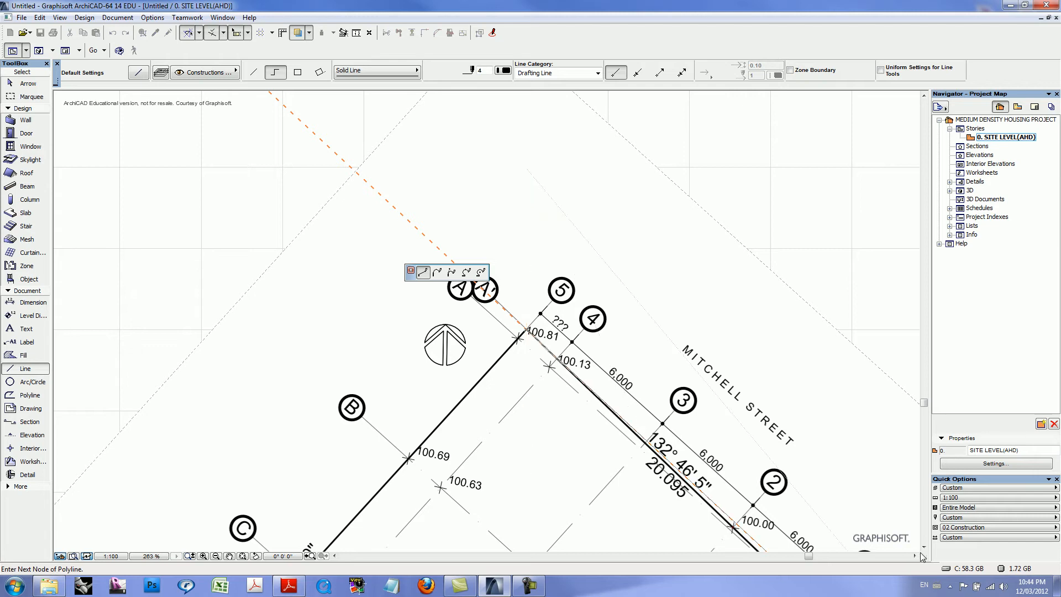
# Add the second boundary segment from the end of the Mitchell Street line, at bearing 221° 0' 0" and 28920 long.
pyautogui.scroll(-5, 698, 408)
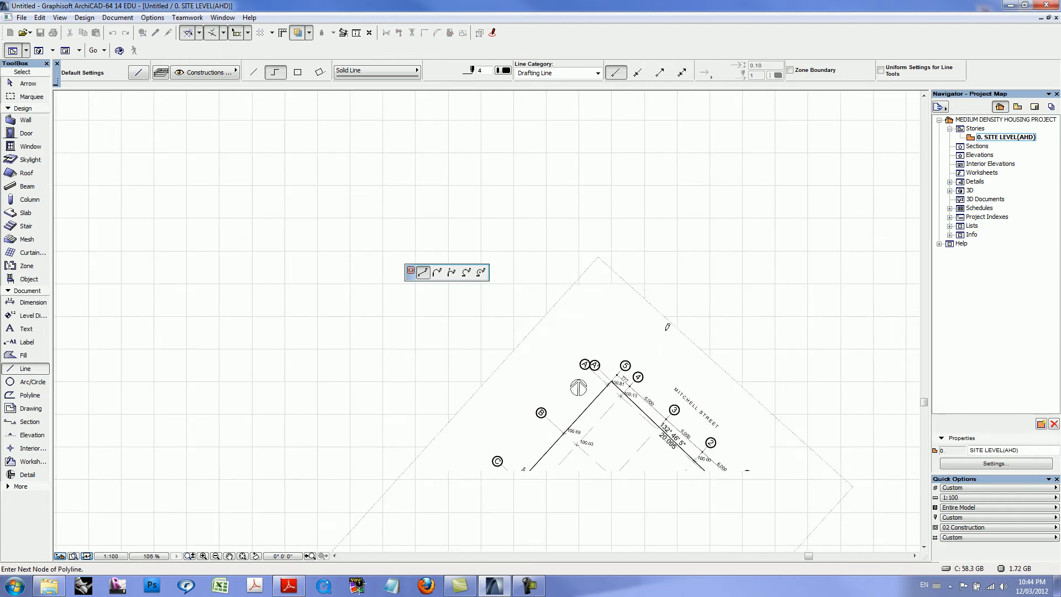
pyautogui.moveTo(801, 479); pyautogui.dragTo(766, 375, button='middle')
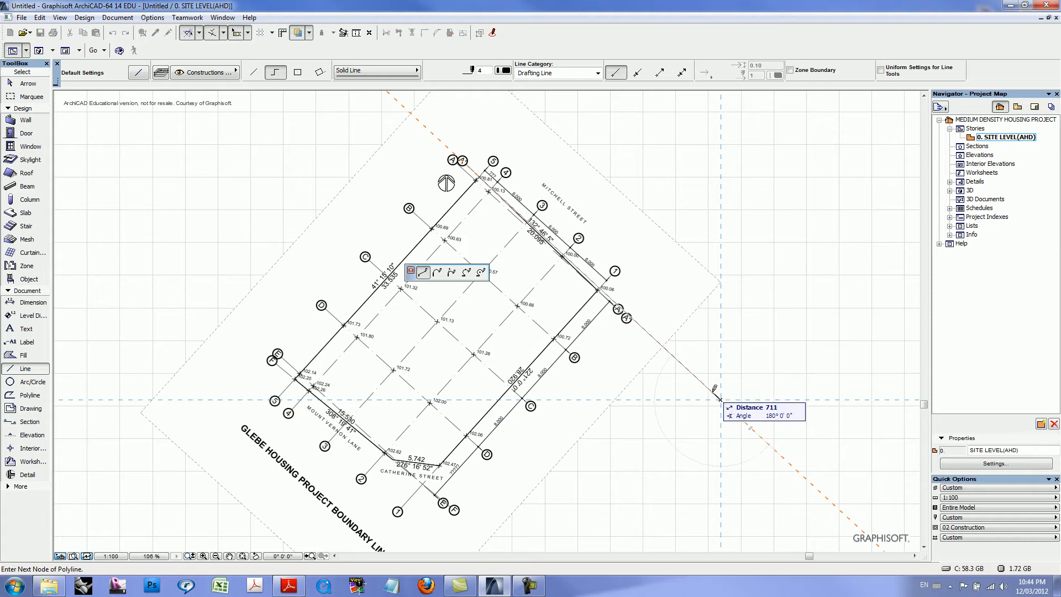
pyautogui.click(720, 397)
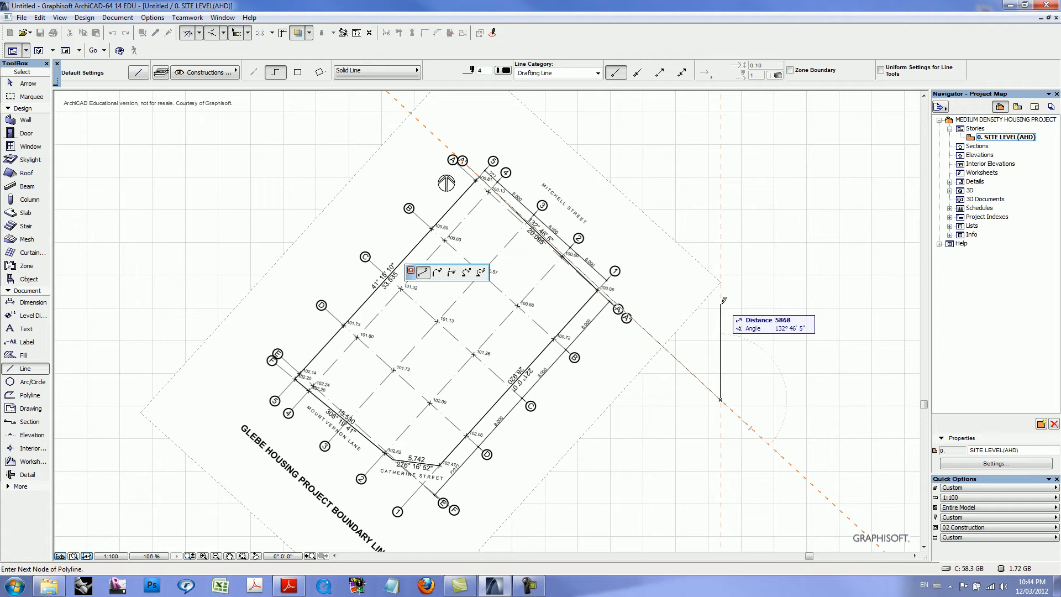
pyautogui.press('Tab')
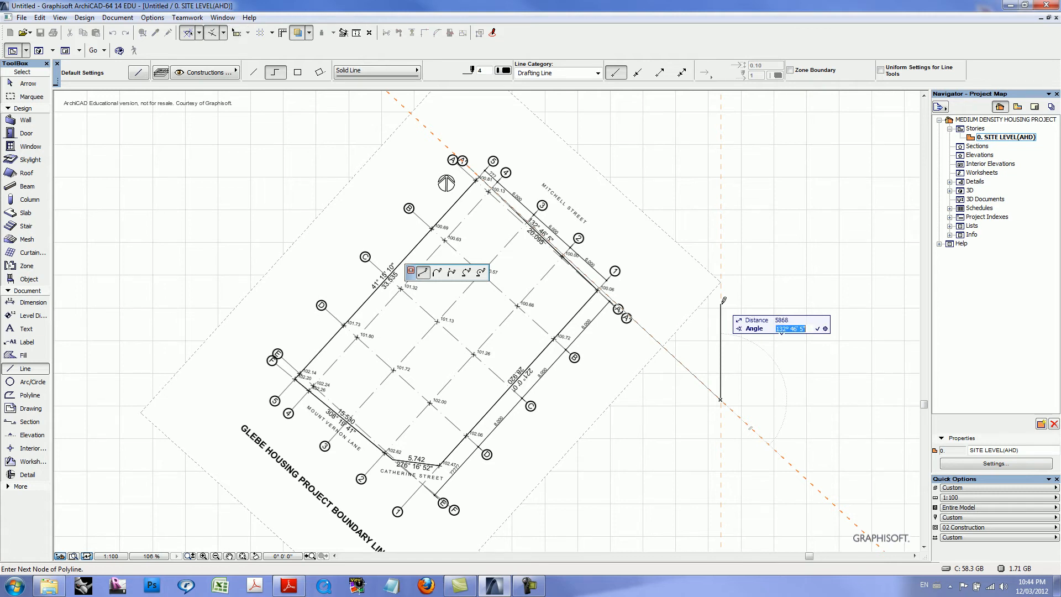
pyautogui.write('221 0 0')
pyautogui.press('Tab')
pyautogui.press('Tab')
pyautogui.write('2')
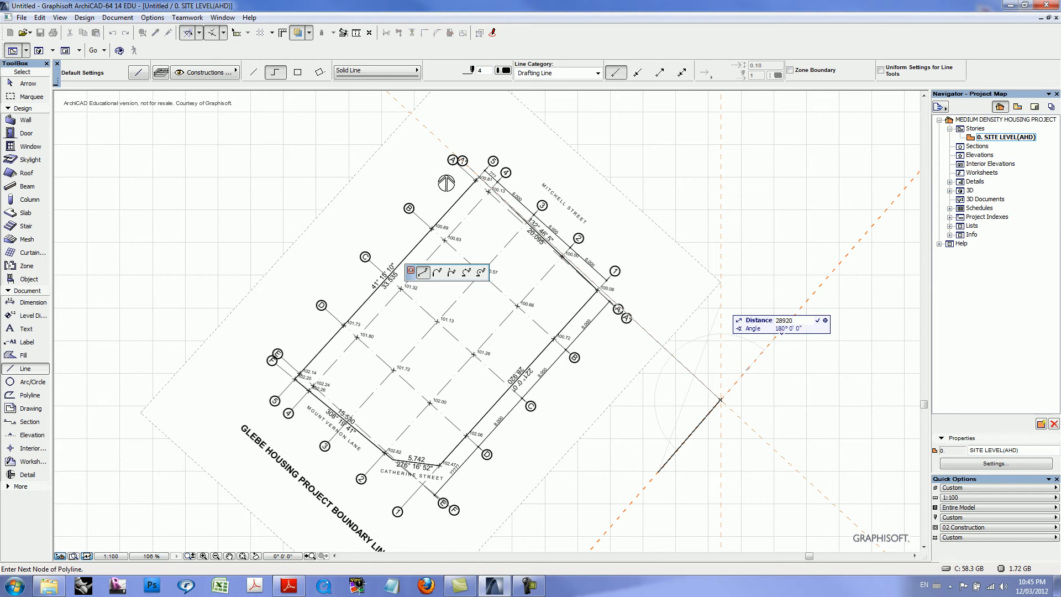
pyautogui.press('Return')
# Add the Catherine Street boundary segment at bearing 276° 16' 52" with a length of 5742.
pyautogui.scroll(-1, 547, 303)
pyautogui.moveTo(547, 302); pyautogui.dragTo(593, 157, button='middle')
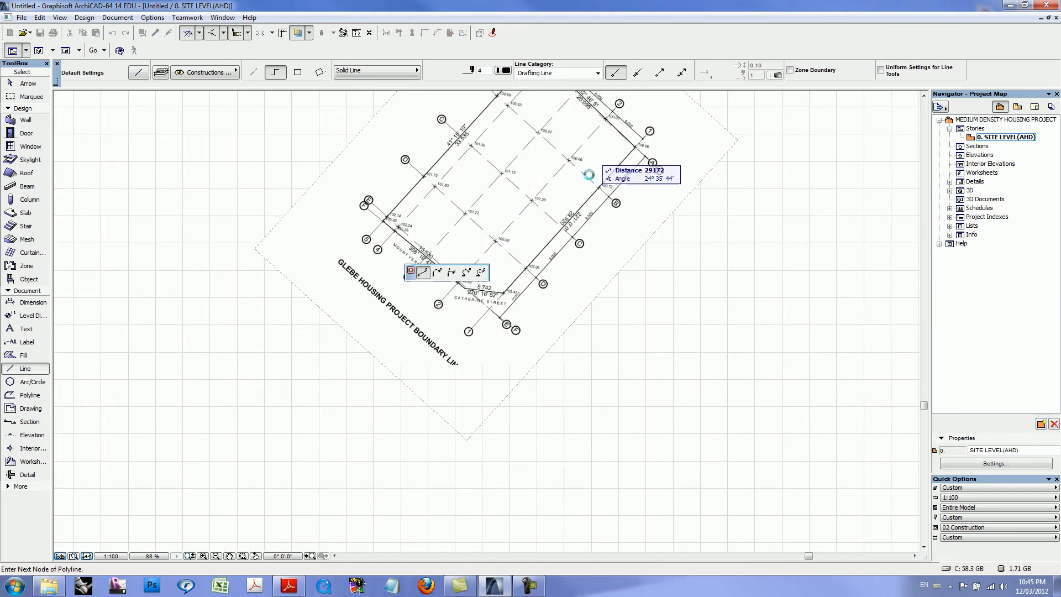
pyautogui.moveTo(438, 449); pyautogui.dragTo(477, 338, button='middle')
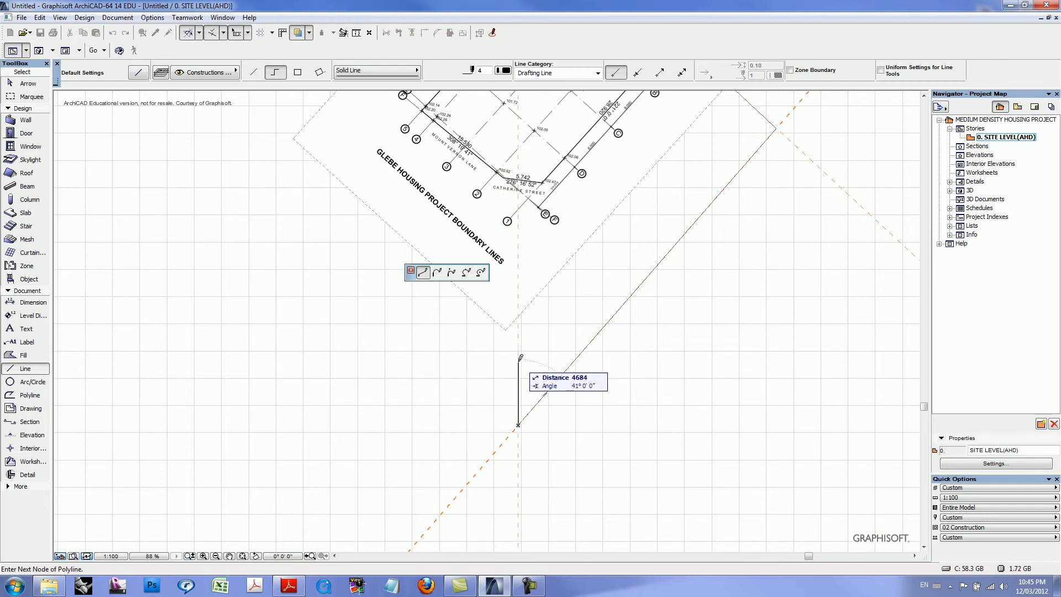
pyautogui.press('Tab')
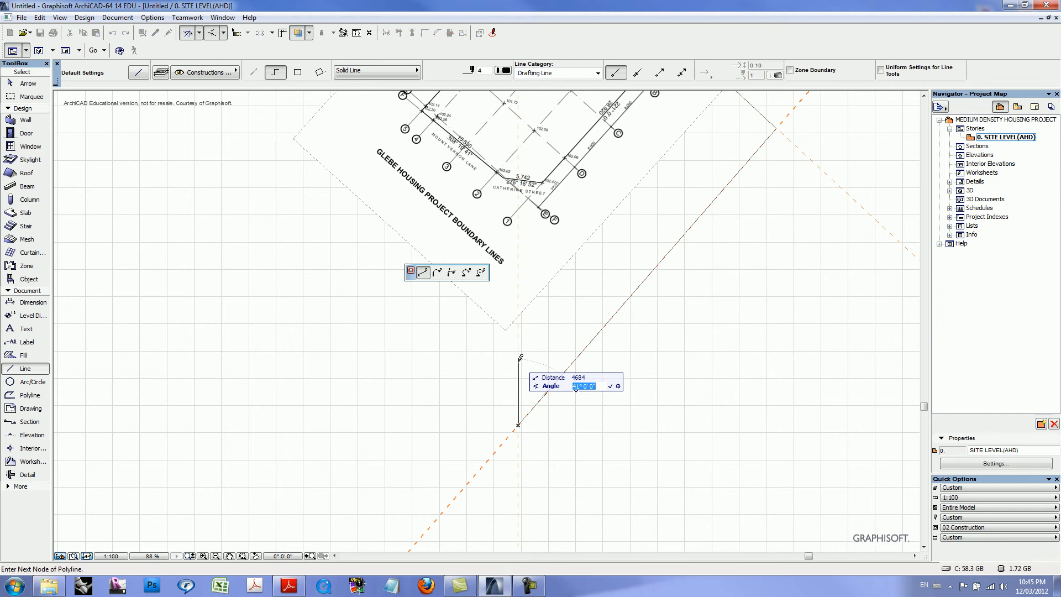
pyautogui.write('276 16 52')
pyautogui.press('Return')
pyautogui.press('Tab')
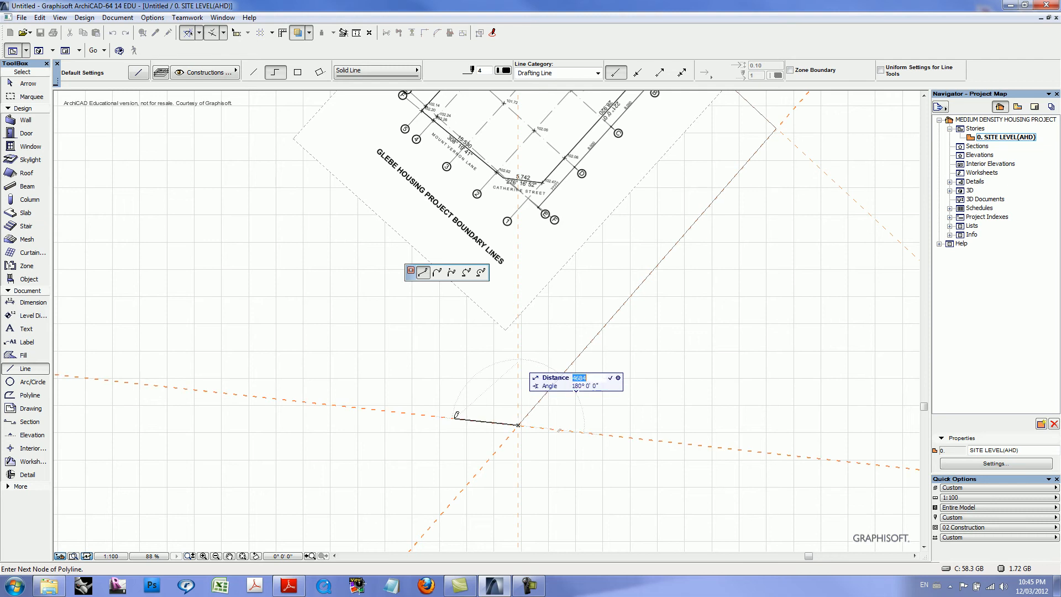
pyautogui.write('5742')
pyautogui.press('Return')
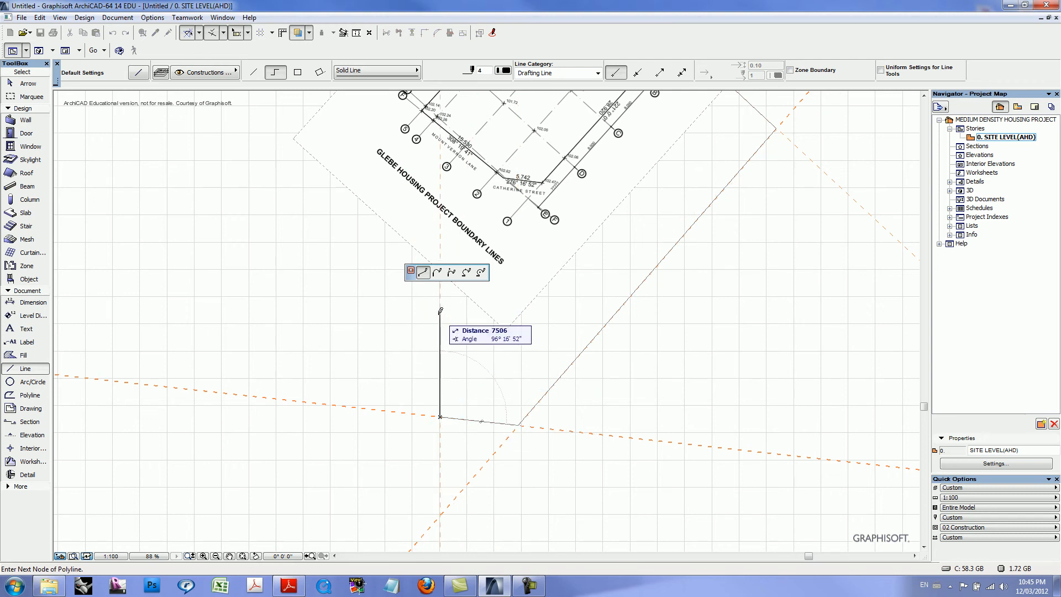
# Add the Mount Vernon Lane boundary segment at bearing 308° 19' 41" with a length of 15530.
pyautogui.press('Tab')
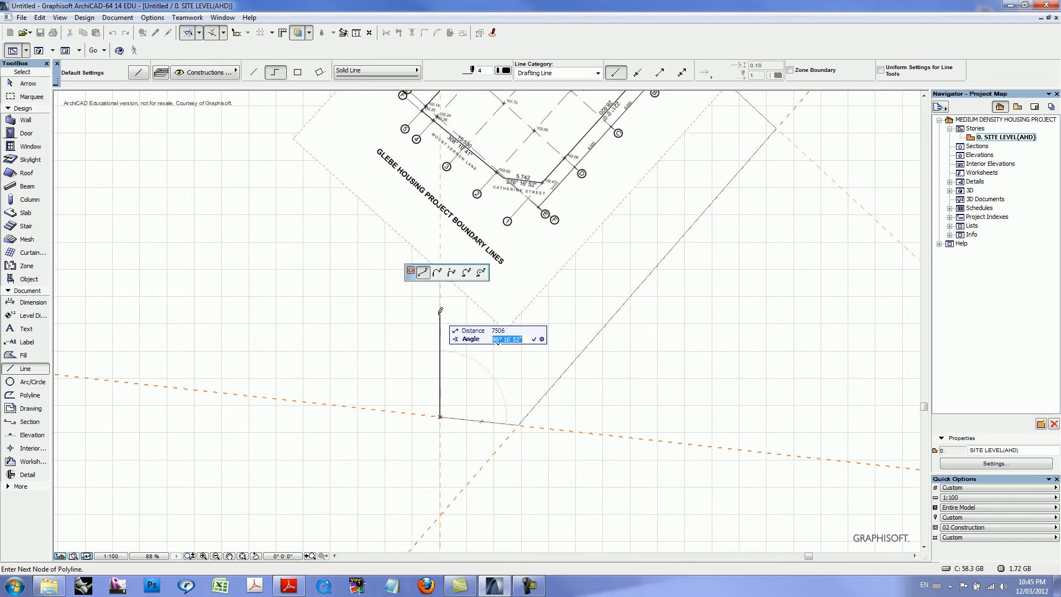
pyautogui.write('308 19 41180')
pyautogui.press('Tab')
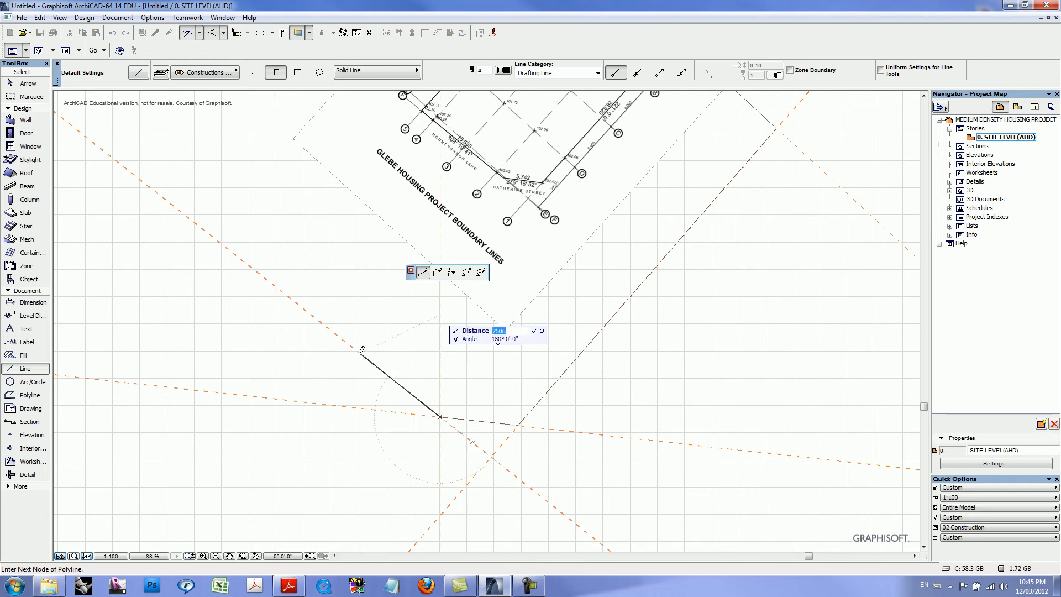
pyautogui.write('1553')
pyautogui.press('Return')
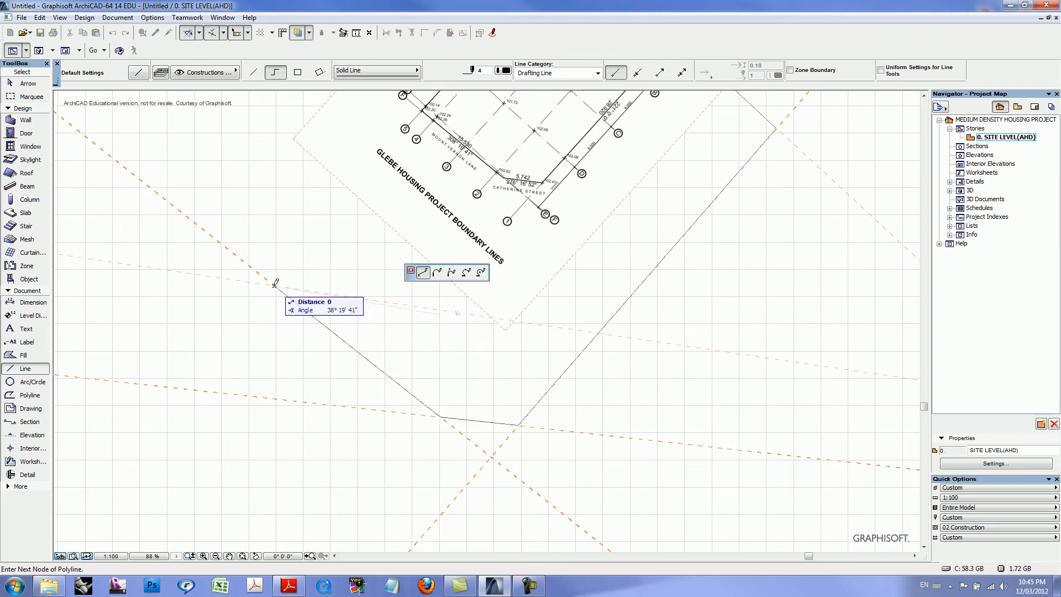
# Examine how the closing segment would run from the last node towards the starting corner on the survey plan.
pyautogui.moveTo(280, 244); pyautogui.dragTo(334, 416, button='middle')
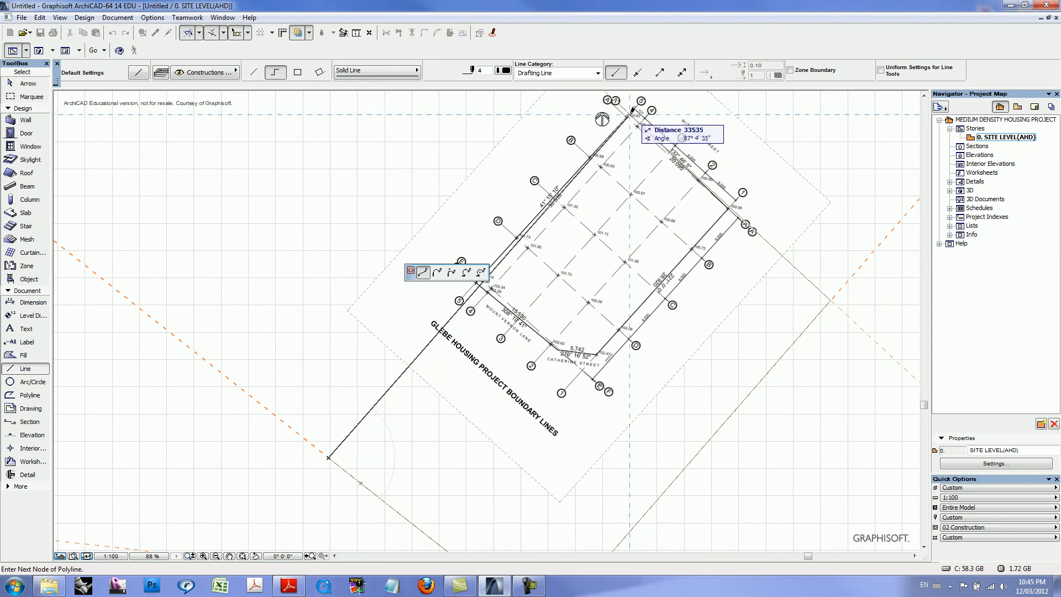
pyautogui.moveTo(629, 144); pyautogui.dragTo(629, 189, button='middle')
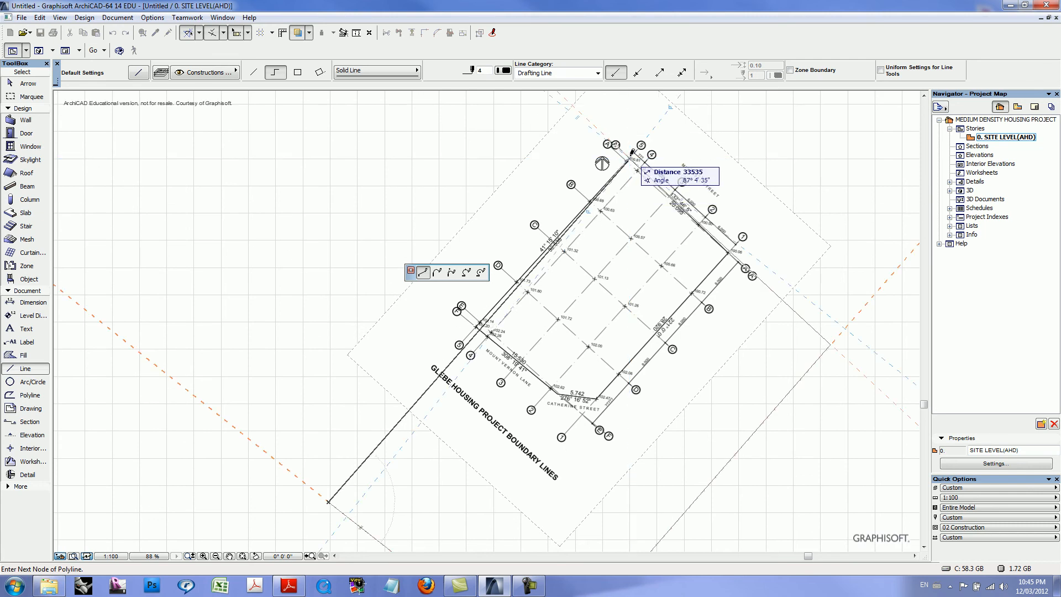
pyautogui.moveTo(552, 339); pyautogui.dragTo(598, 235, button='middle')
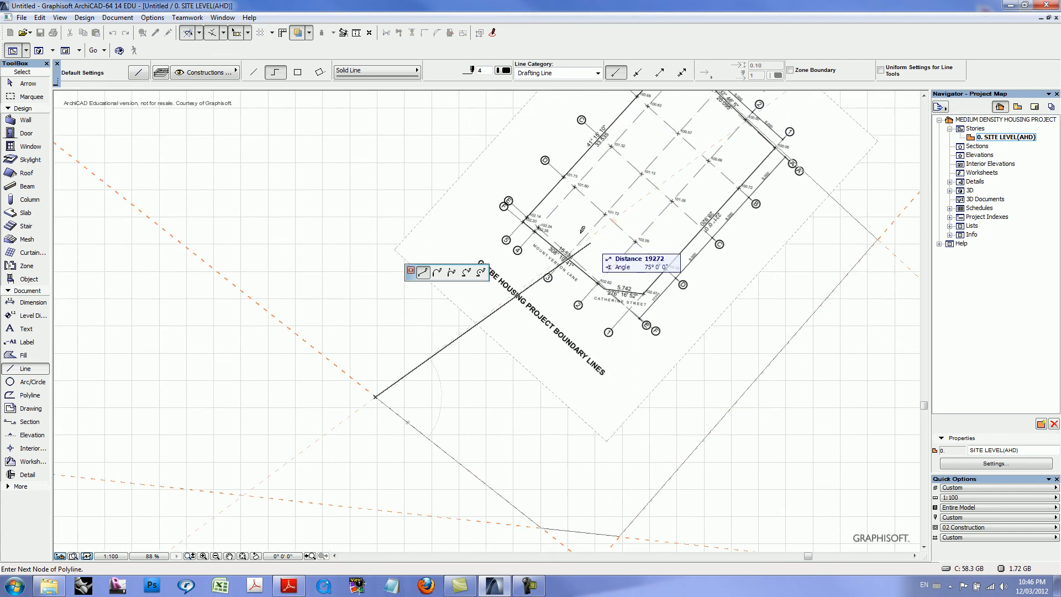
pyautogui.moveTo(468, 350); pyautogui.dragTo(469, 381, button='middle')
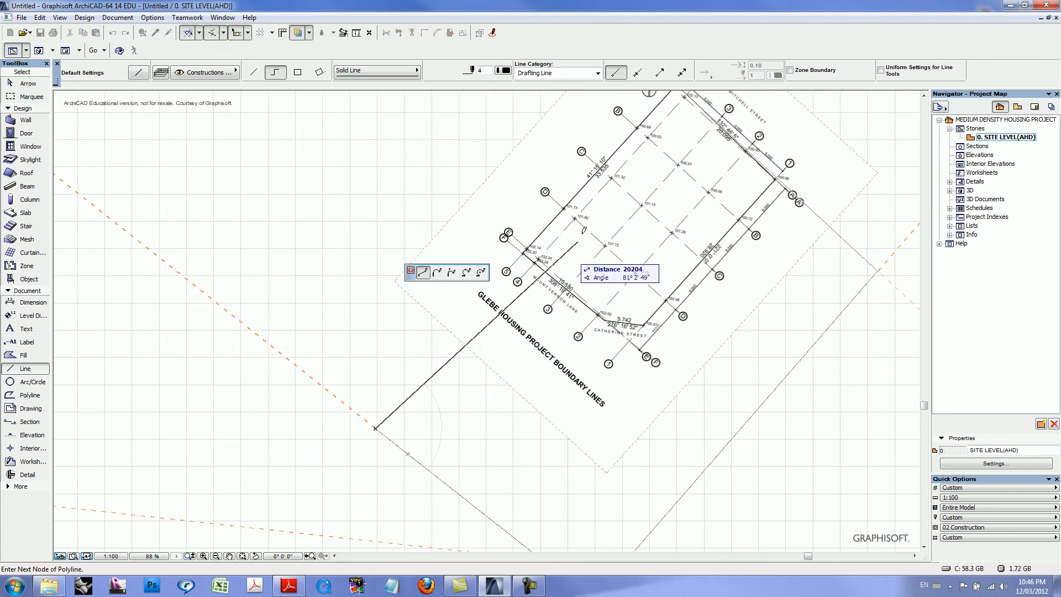
pyautogui.moveTo(574, 244); pyautogui.dragTo(555, 317, button='middle')
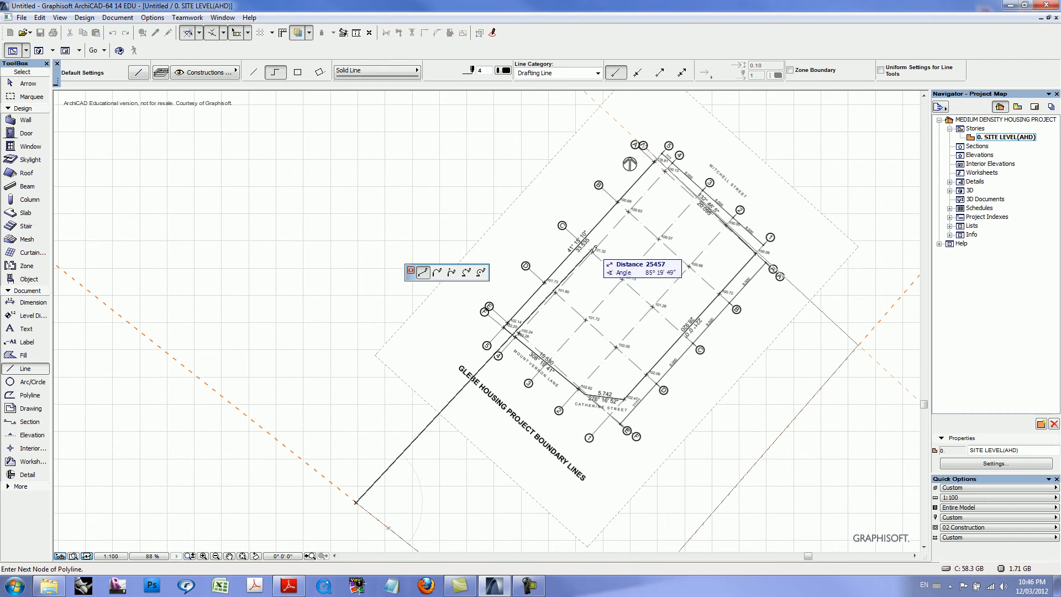
pyautogui.scroll(-2, 587, 270)
pyautogui.moveTo(586, 272); pyautogui.dragTo(592, 207, button='middle')
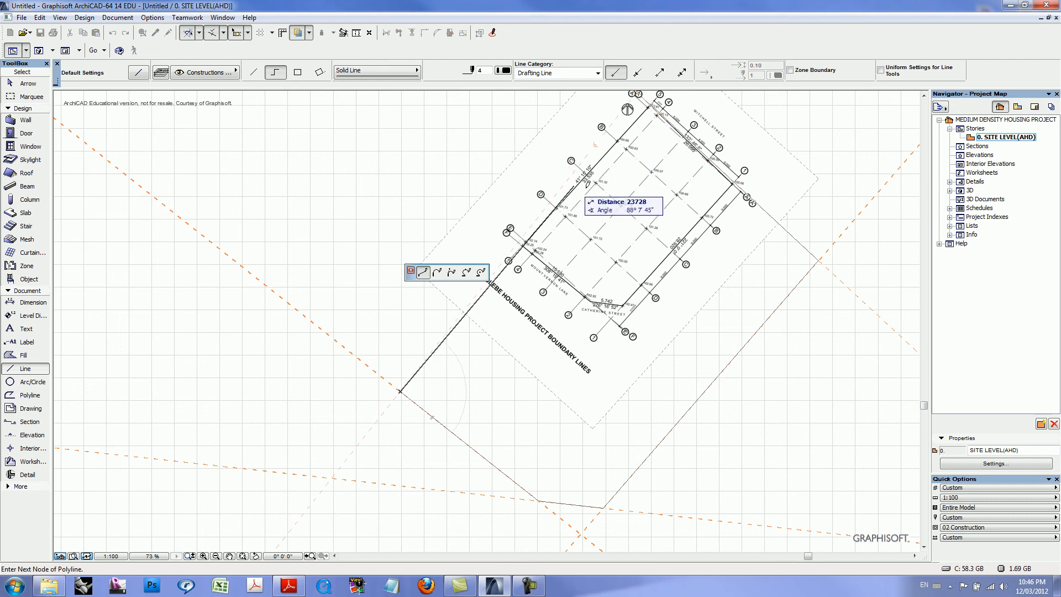
pyautogui.moveTo(598, 182); pyautogui.dragTo(599, 207, button='middle')
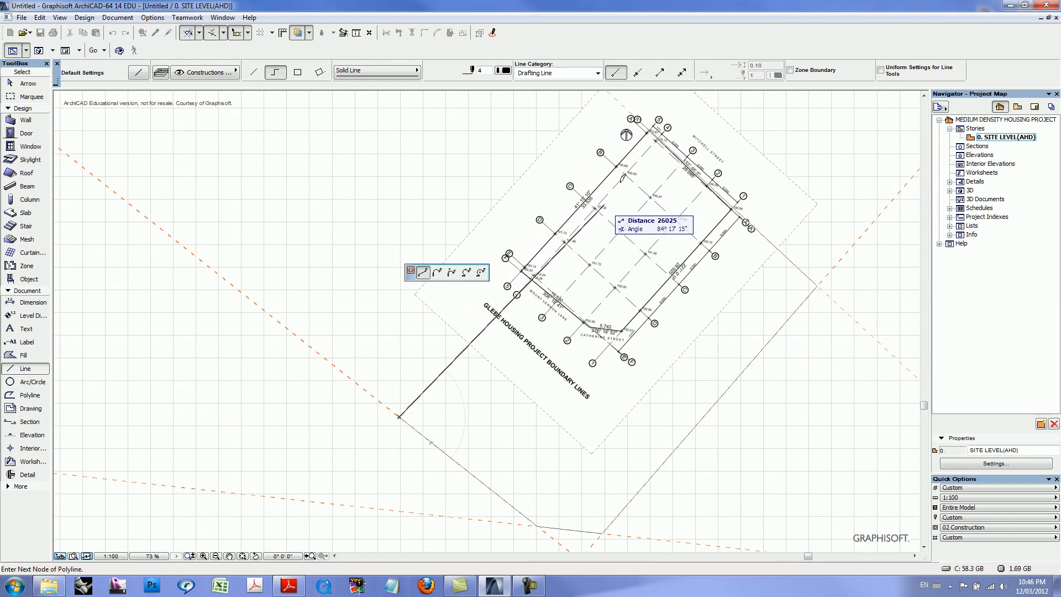
pyautogui.scroll(2, 652, 126)
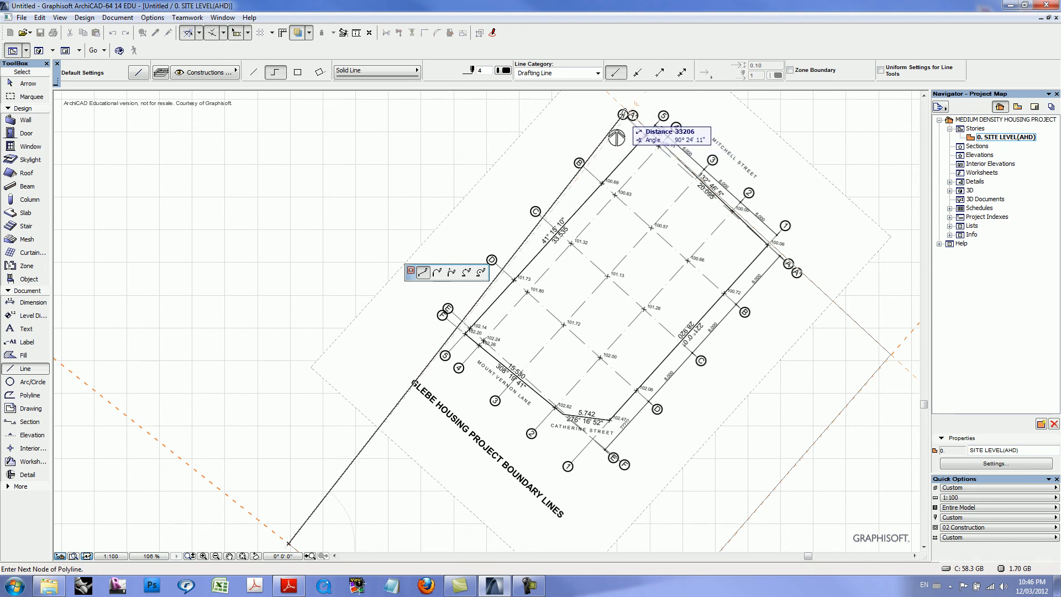
pyautogui.scroll(-1, 545, 354)
pyautogui.moveTo(545, 354); pyautogui.dragTo(576, 267, button='middle')
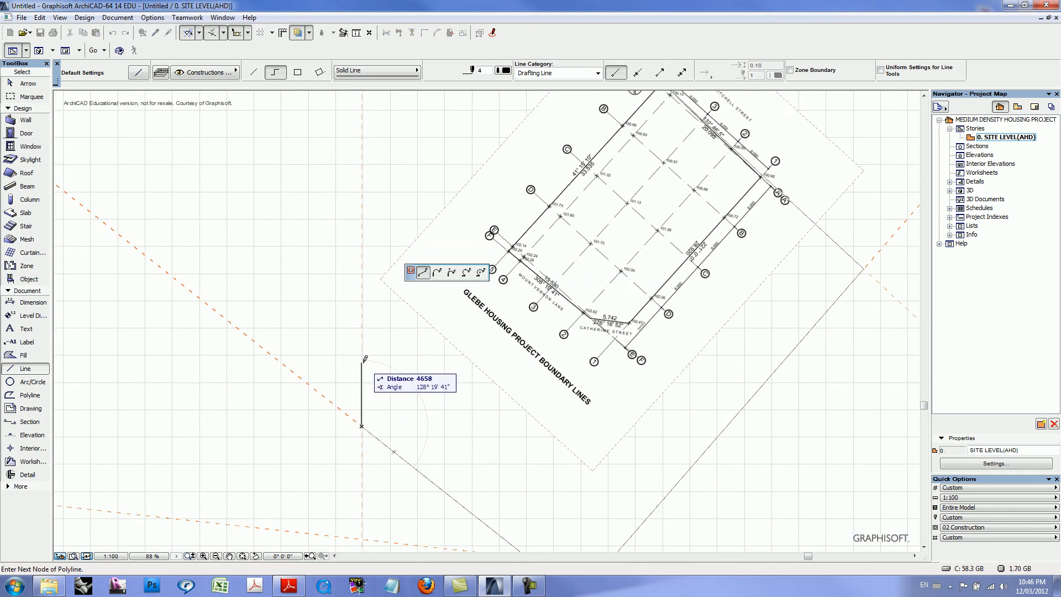
# Draw the closing boundary segment at bearing 41° 15' 10" with a length of 33535 and finish the line chain.
pyautogui.press('Tab')
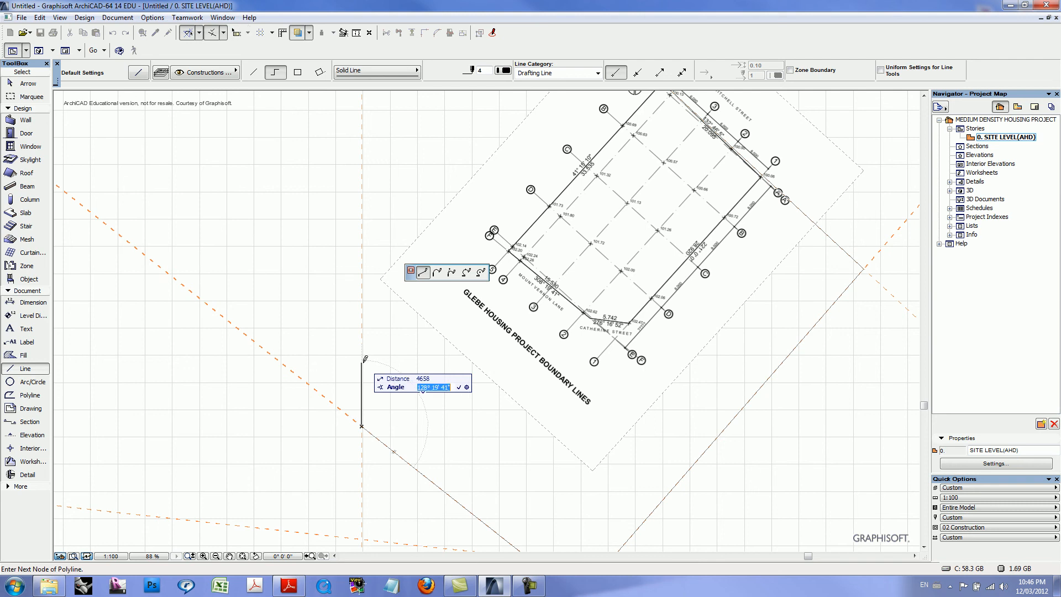
pyautogui.write('41 15 10')
pyautogui.press('Return')
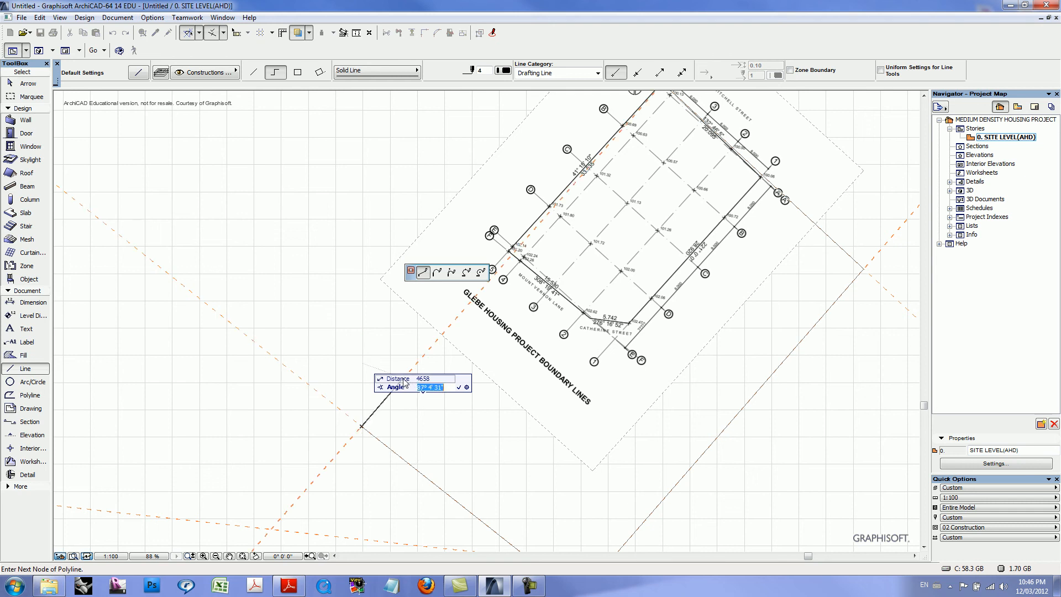
pyautogui.press('Tab')
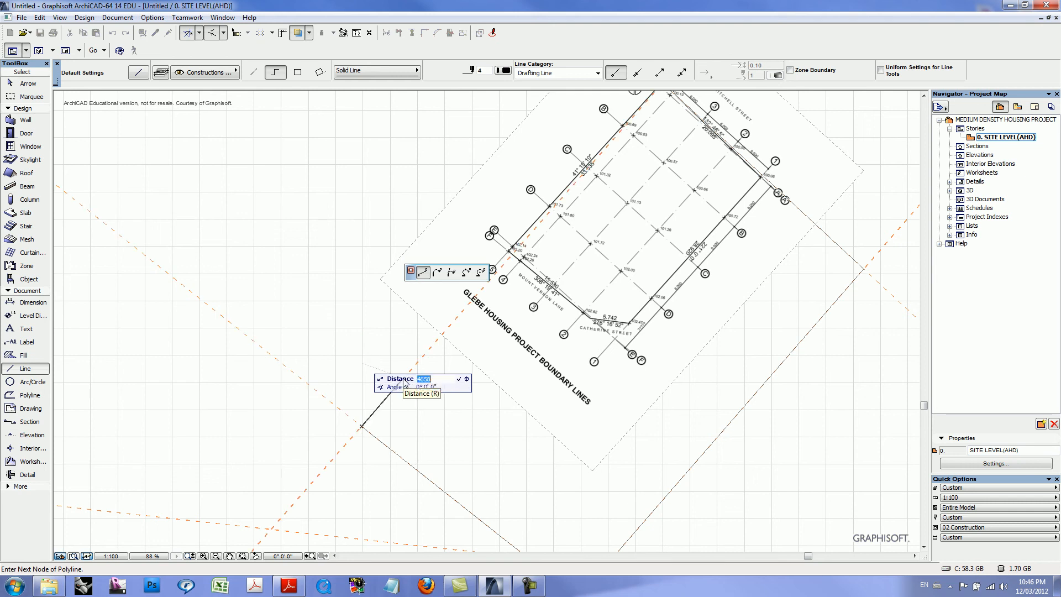
pyautogui.write('33535')
pyautogui.press('Return')
pyautogui.moveTo(667, 188); pyautogui.dragTo(663, 325, button='middle')
pyautogui.scroll(4, 664, 219)
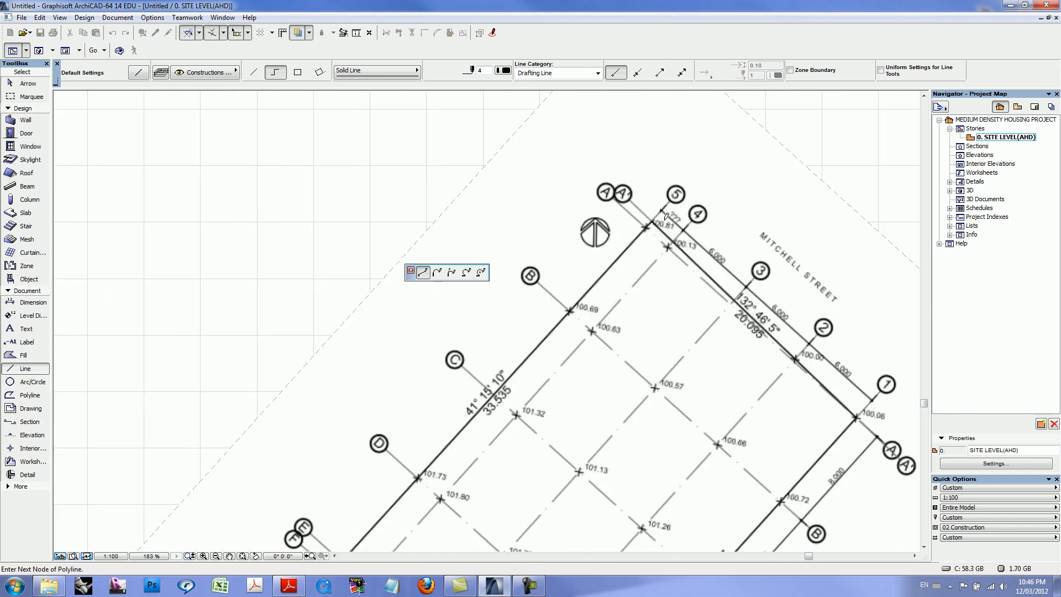
pyautogui.press('Escape')
# Select the complete drawn boundary outline with the Arrow tool.
pyautogui.scroll(-4, 653, 219)
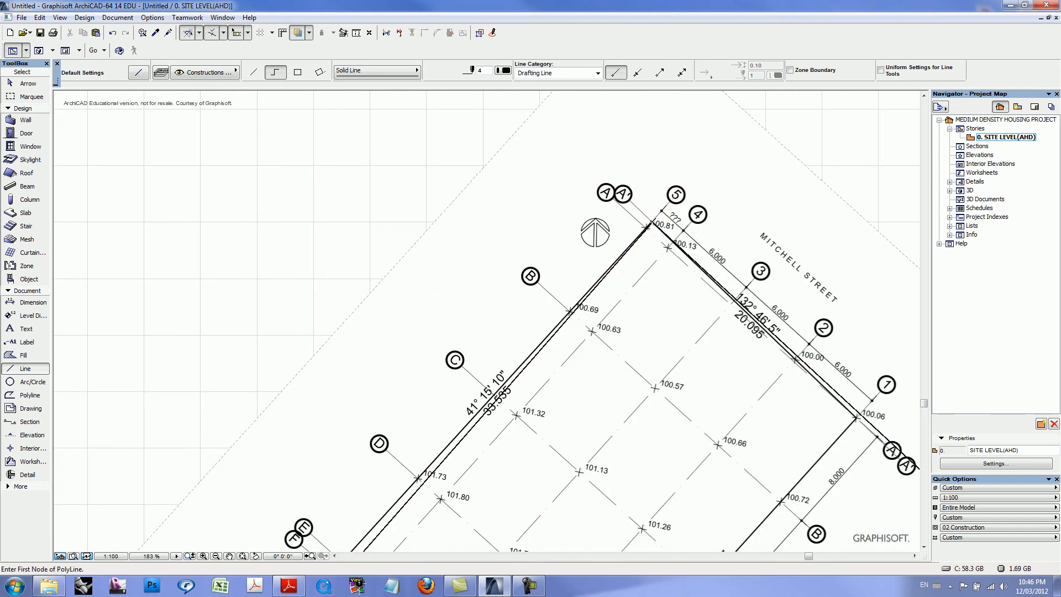
pyautogui.moveTo(681, 285); pyautogui.dragTo(632, 243, button='middle')
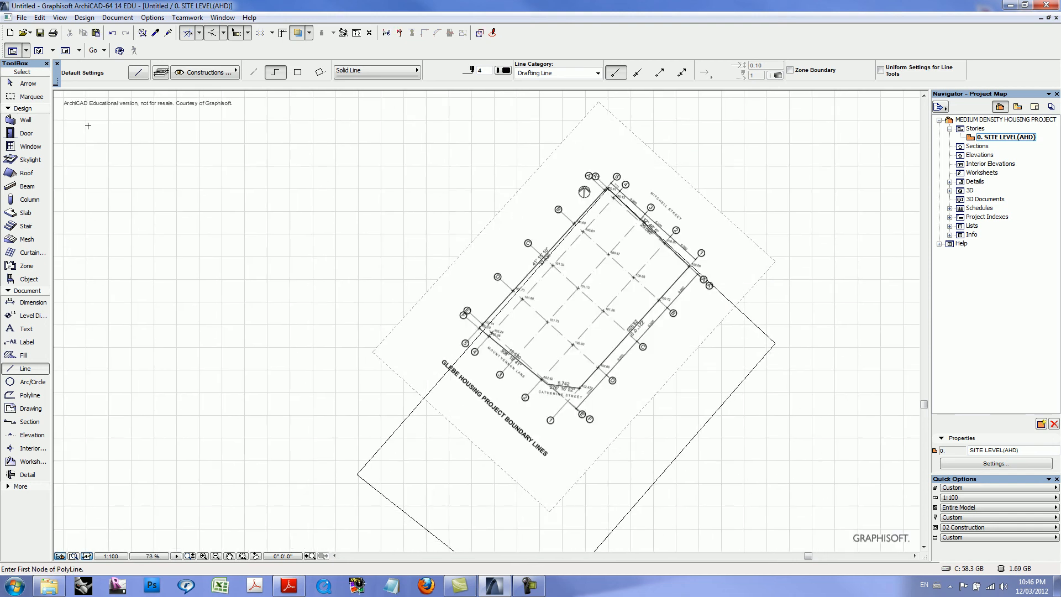
pyautogui.click(25, 83)
pyautogui.click(379, 452)
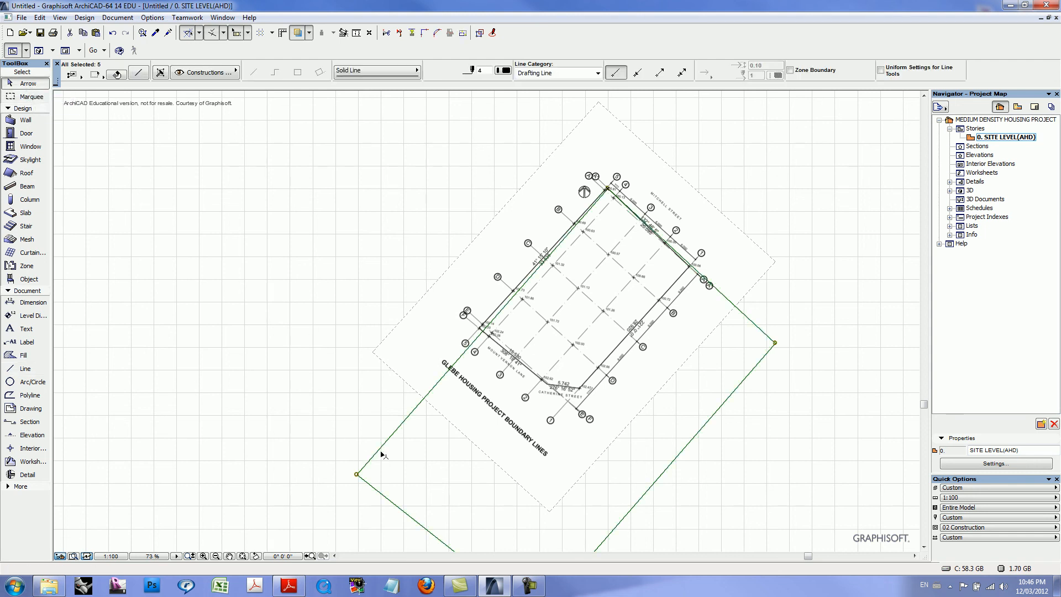
pyautogui.moveTo(781, 422); pyautogui.dragTo(761, 339, button='middle')
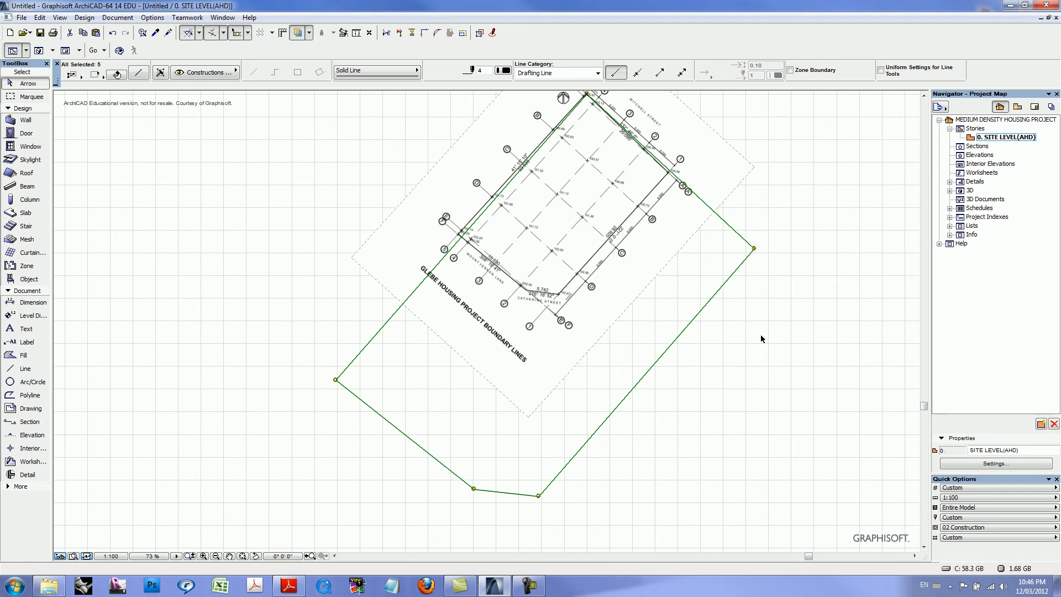